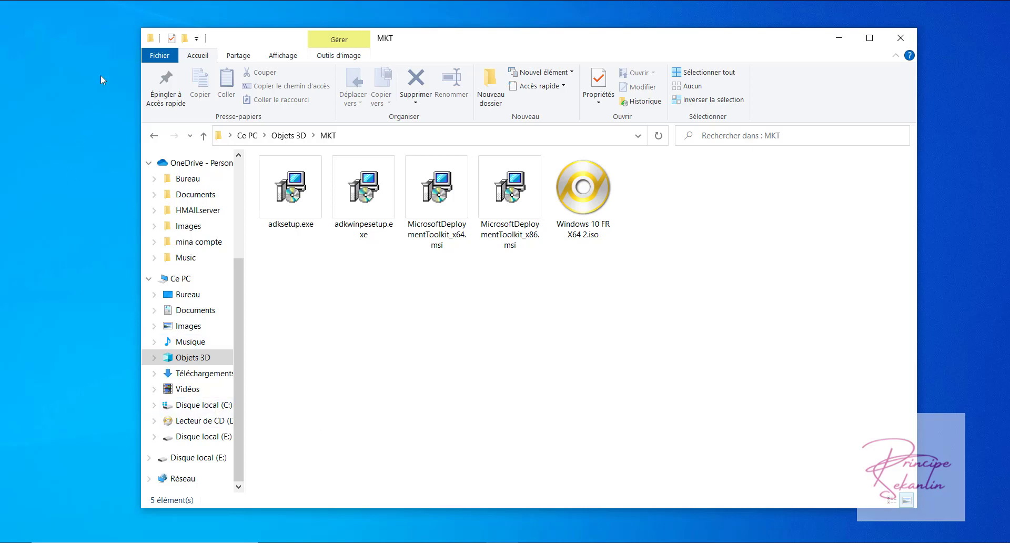
- Look at the Windows ADK download page in Chrome and return to the MKT folder
click(298, 192)
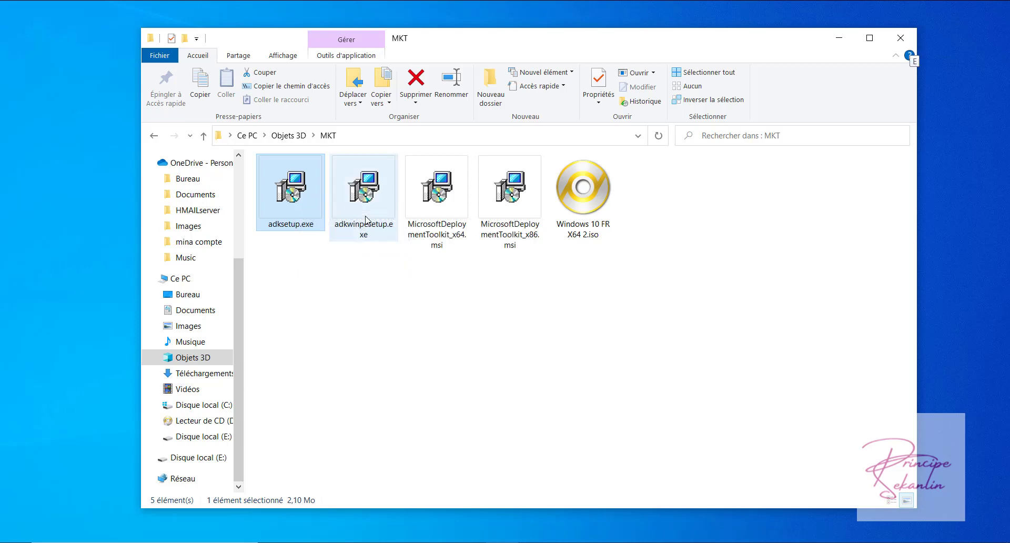
key(alt)
key(alt+Tab)
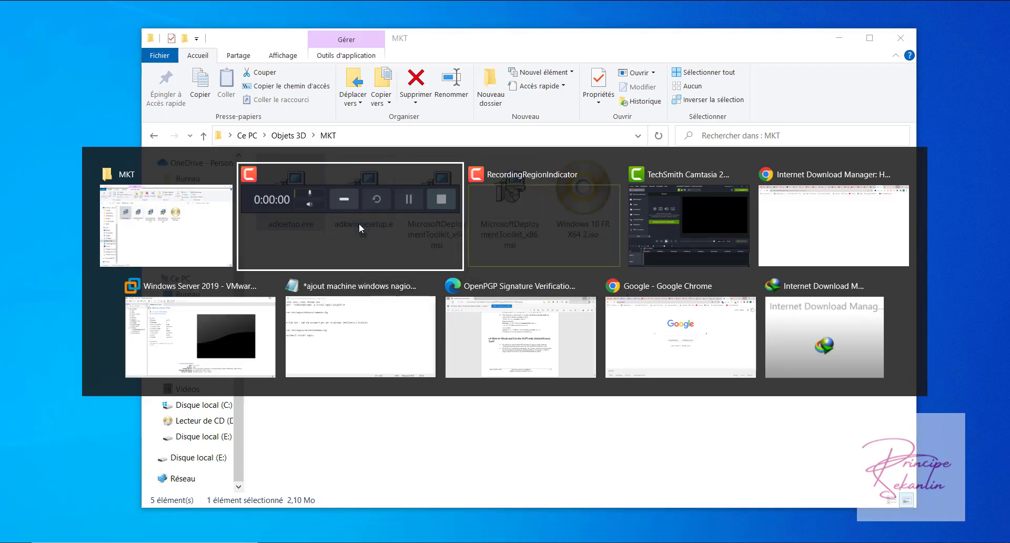
key(Escape)
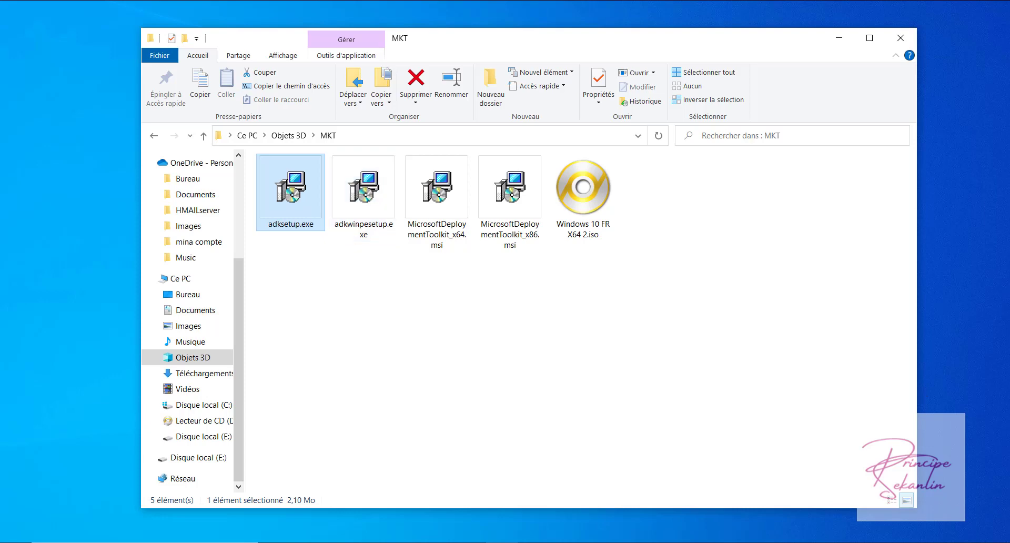
key(alt+Tab)
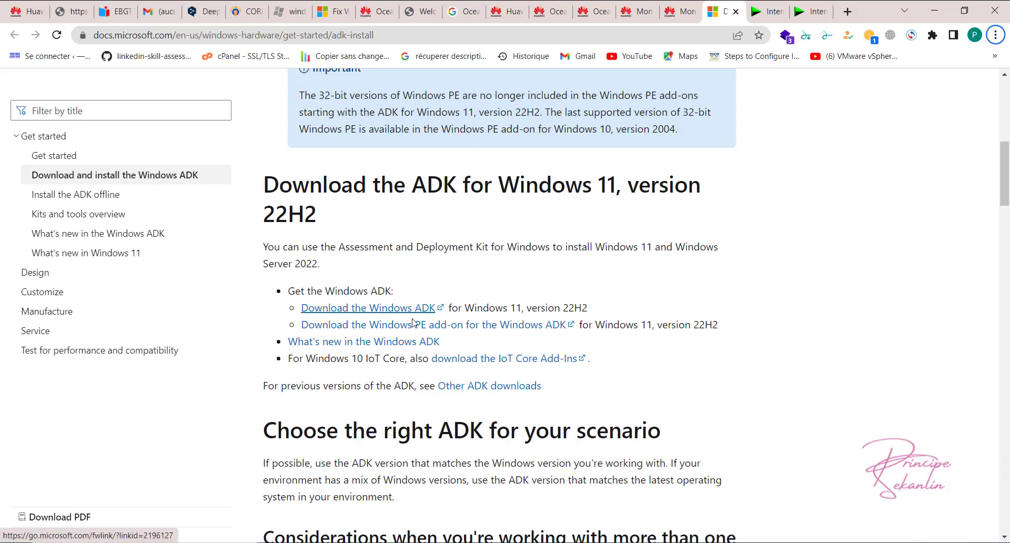
click(926, 10)
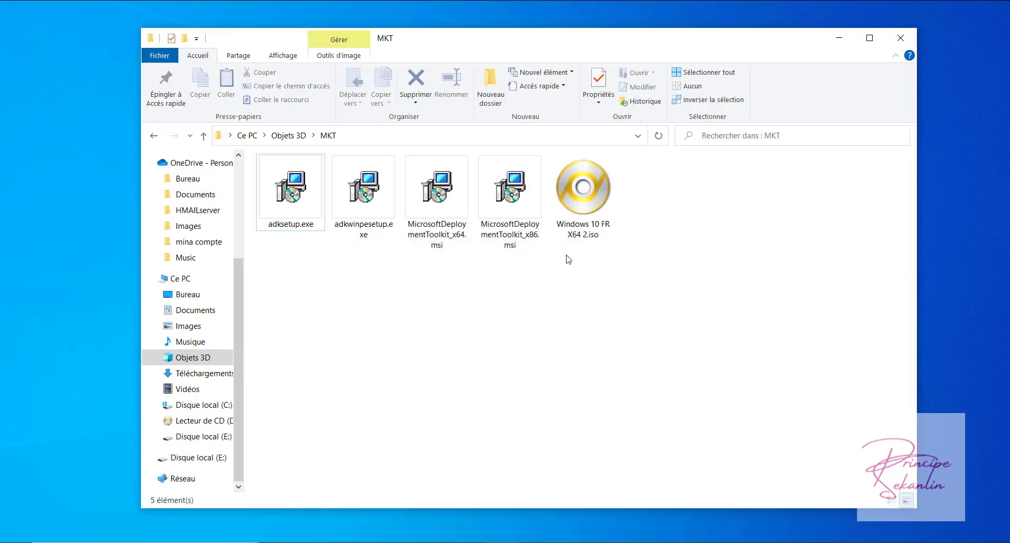
- Launch adksetup.exe and choose to install the Windows kit on this computer in C:\Program Files (x86)\Windows Kits\10\
double_click(286, 199)
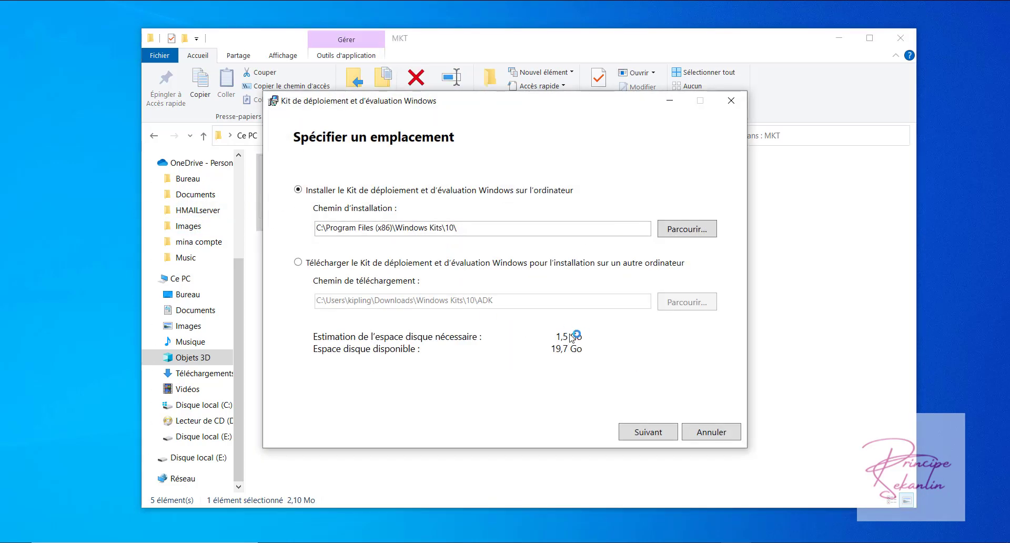
click(410, 263)
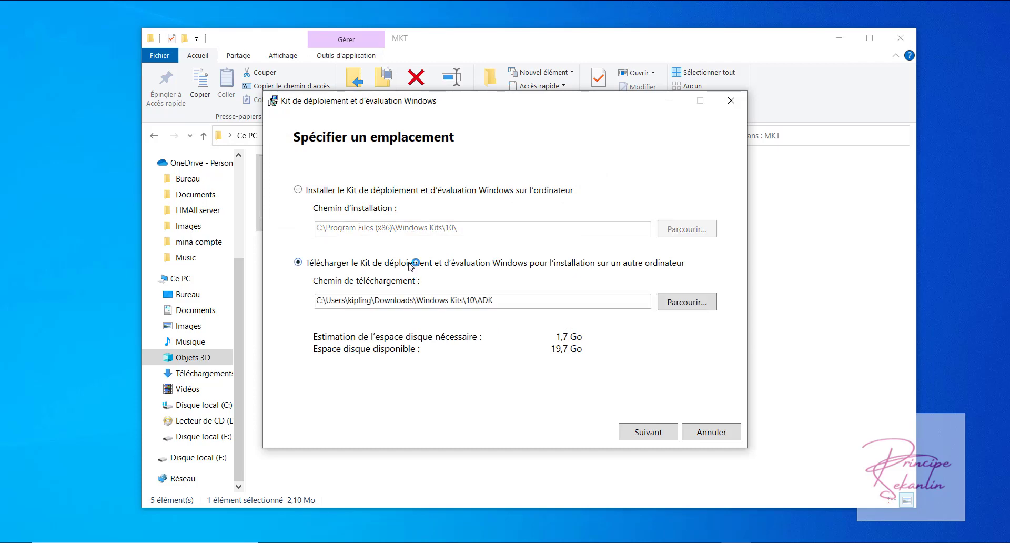
click(436, 193)
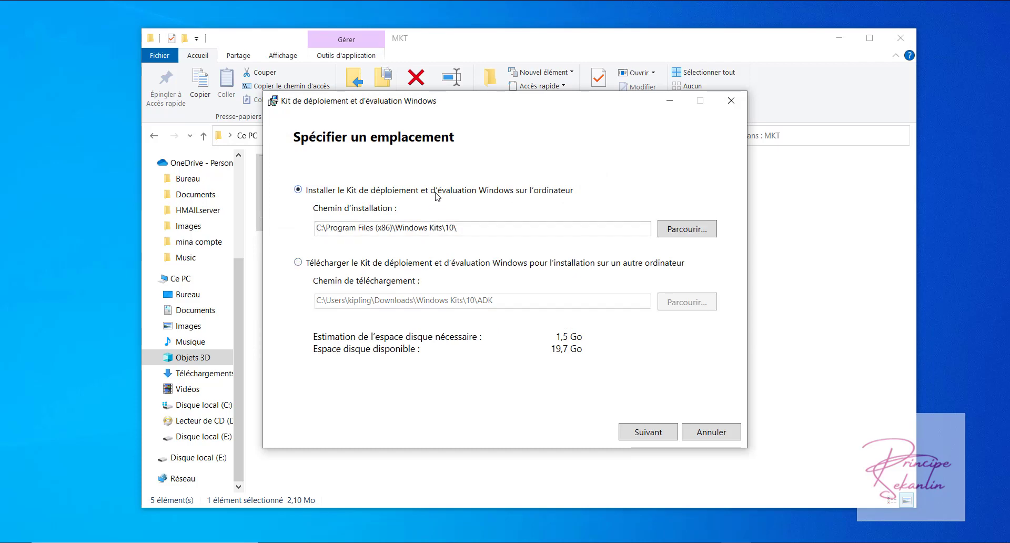
click(643, 440)
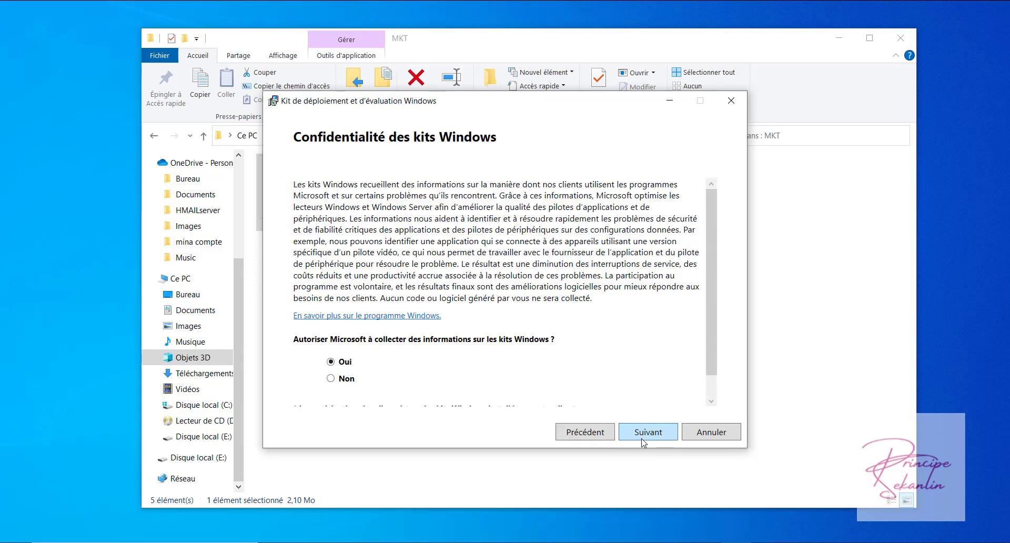
click(589, 434)
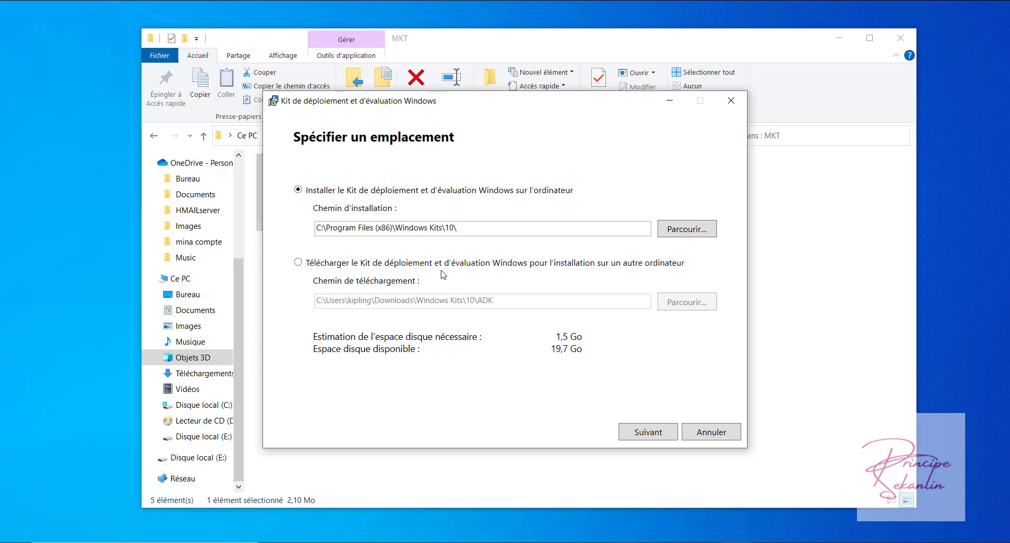
click(642, 432)
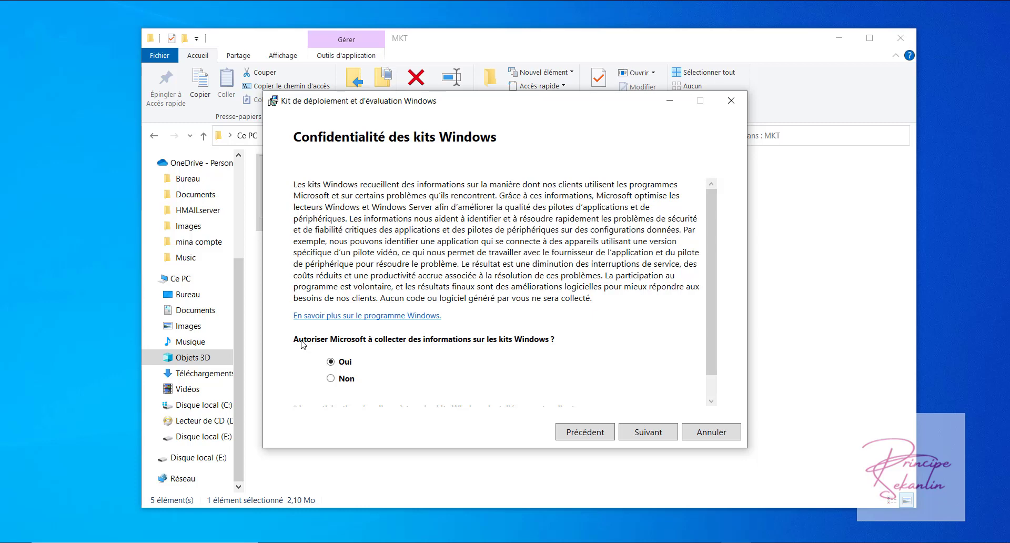
- Keep Microsoft data collection for Windows kits set to Oui and accept the ADK licence agreement
scroll(494, 360, down, 1)
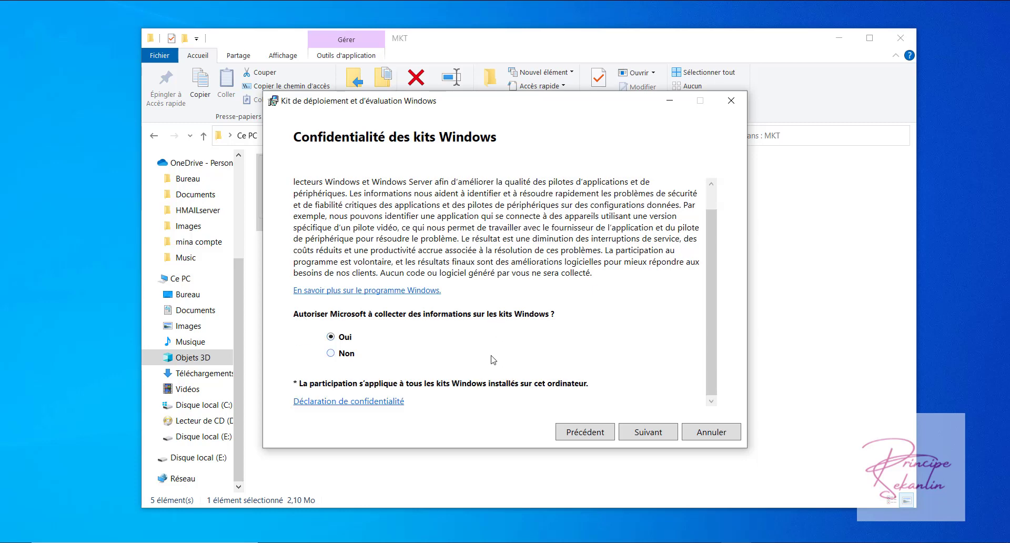
click(658, 435)
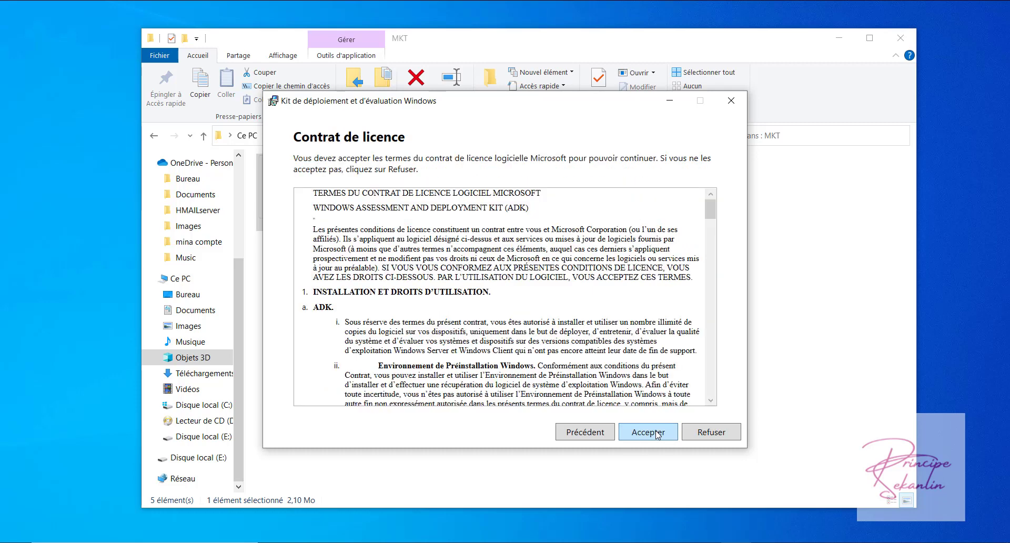
click(658, 434)
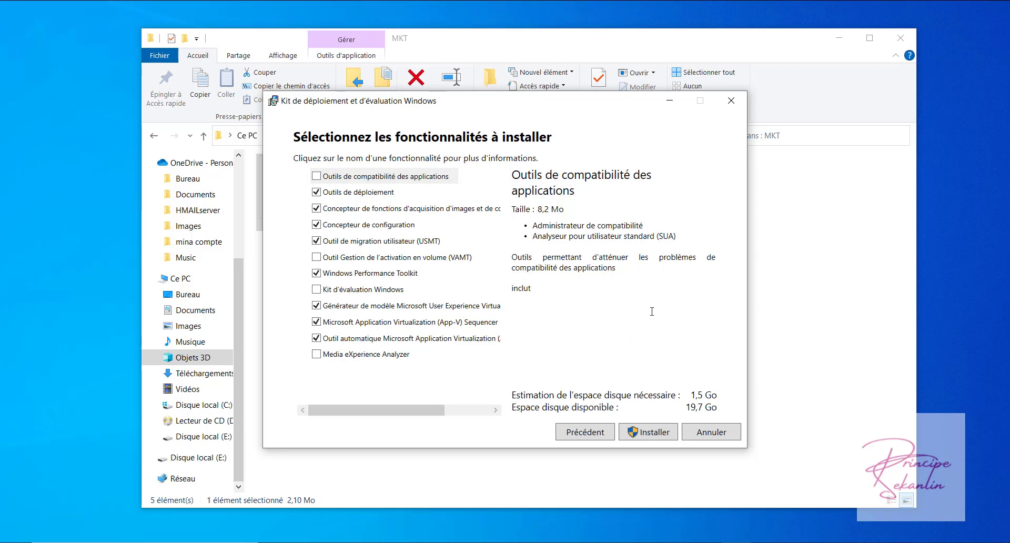
- Install the preselected ADK features and close the setup wizard without launching the getting-started guide
click(653, 436)
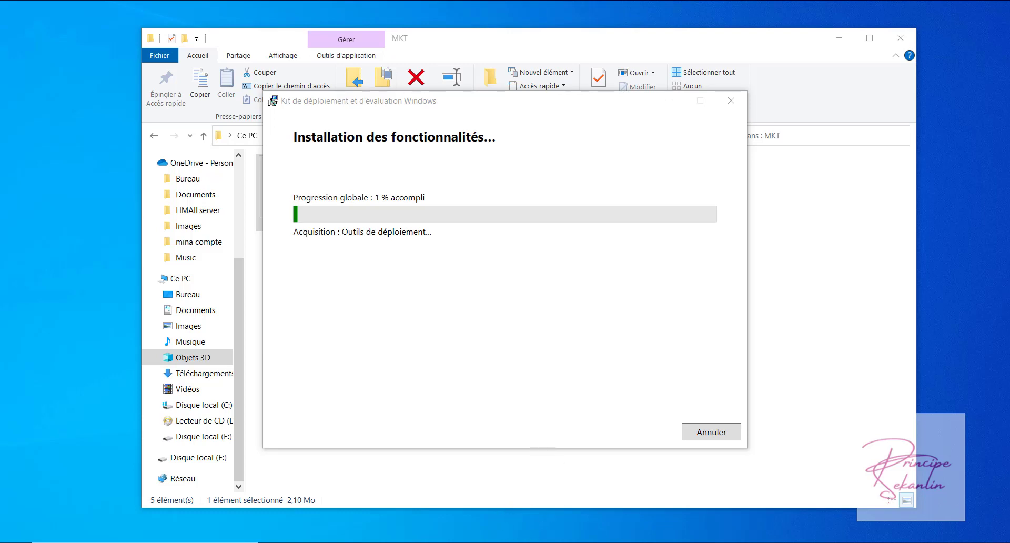
click(537, 279)
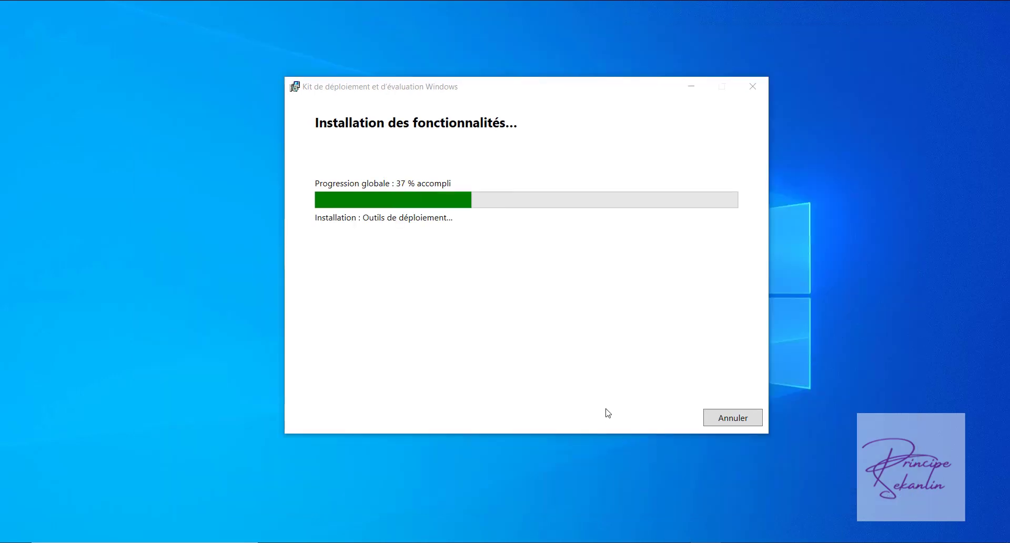
click(608, 415)
mouse_move(465, 88)
mouse_down()
mouse_move(636, 151)
mouse_move(494, 45)
mouse_move(485, 2)
mouse_move(507, 73)
mouse_move(476, 74)
mouse_up()
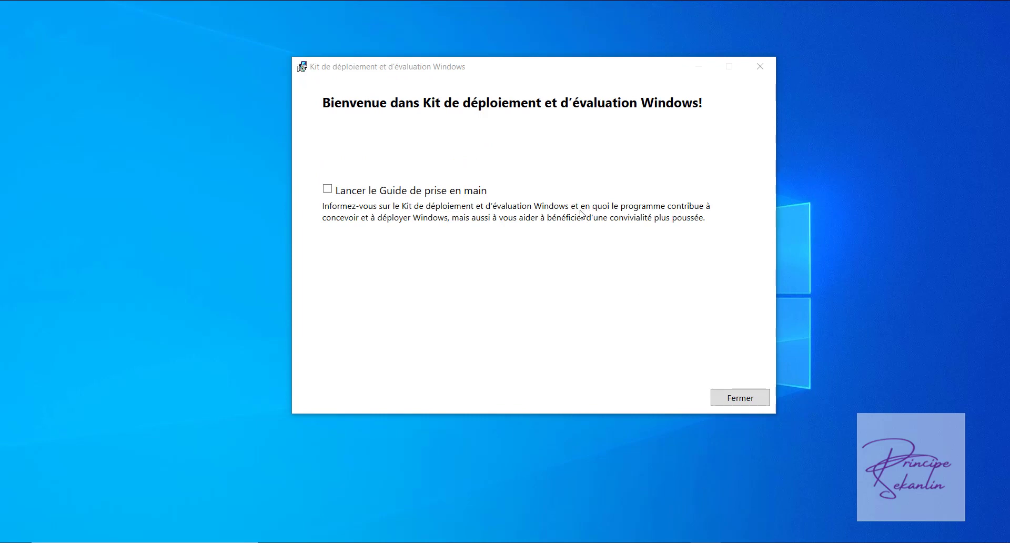
click(725, 399)
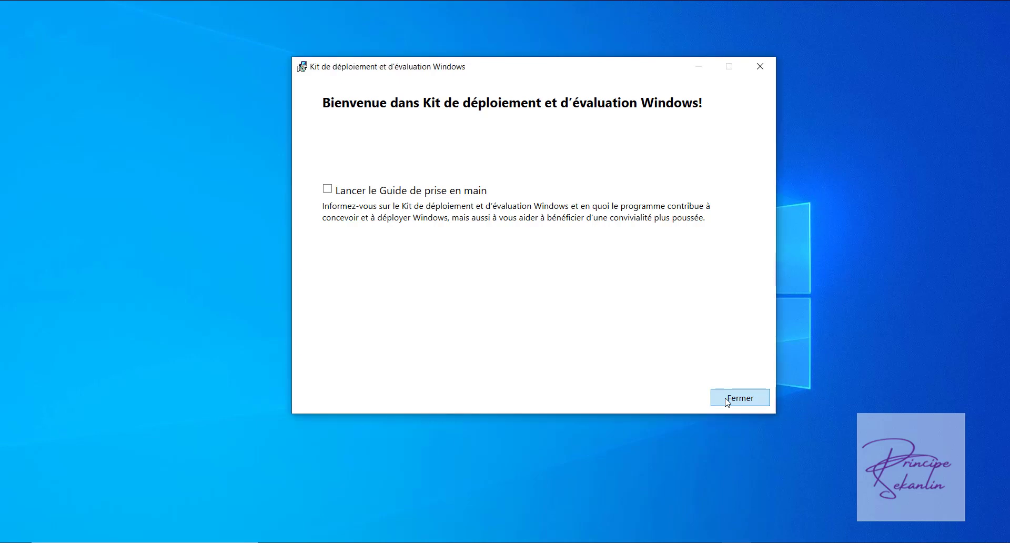
- Check the recently added programs among the installed applications
key(super)
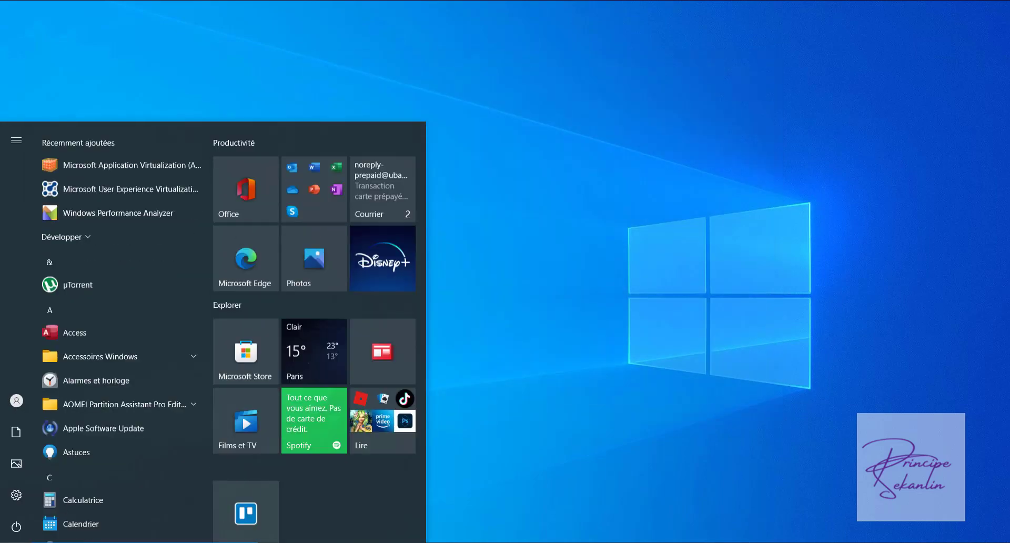
click(94, 240)
click(779, 201)
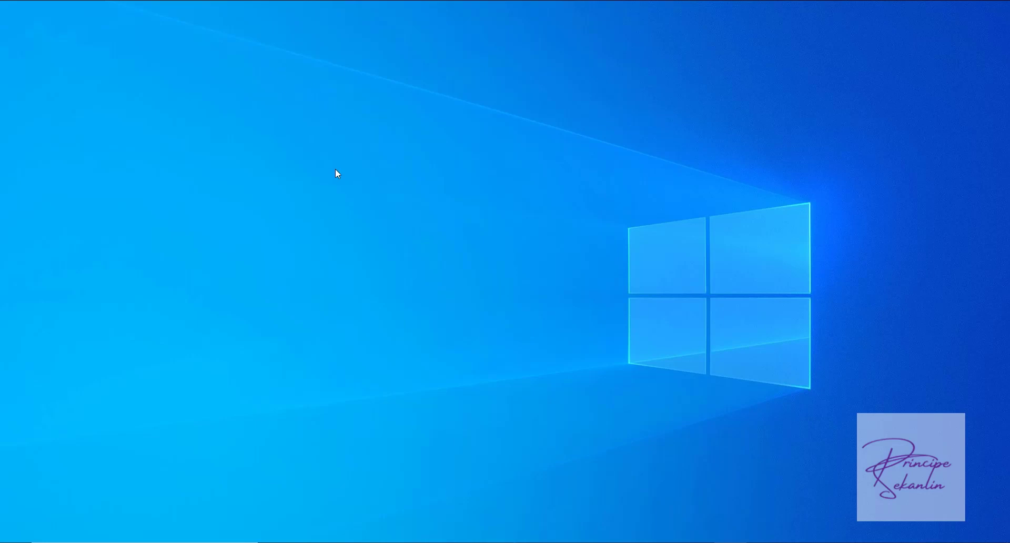
- Open the MKT folder inside Objets 3D in a new File Explorer window
key(super+e)
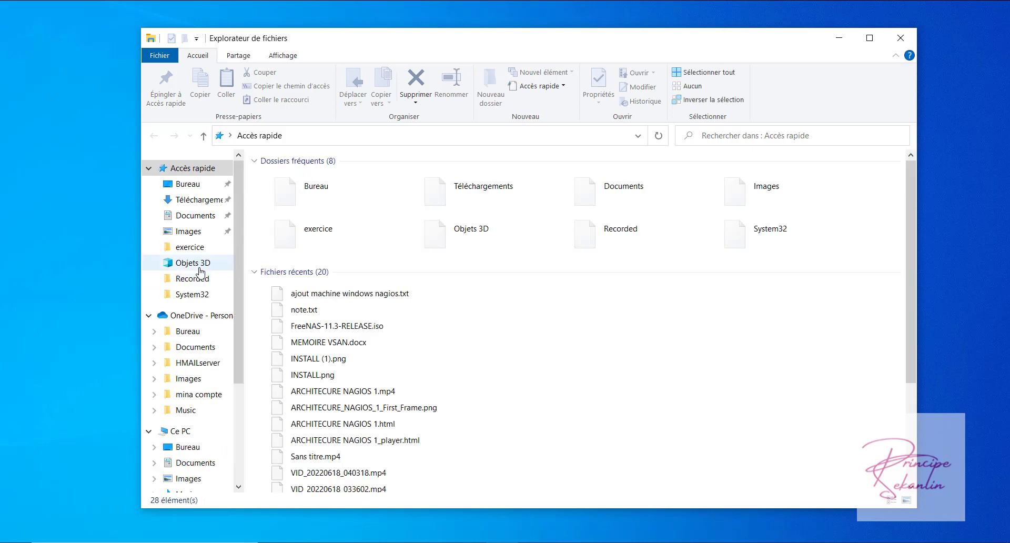
click(202, 263)
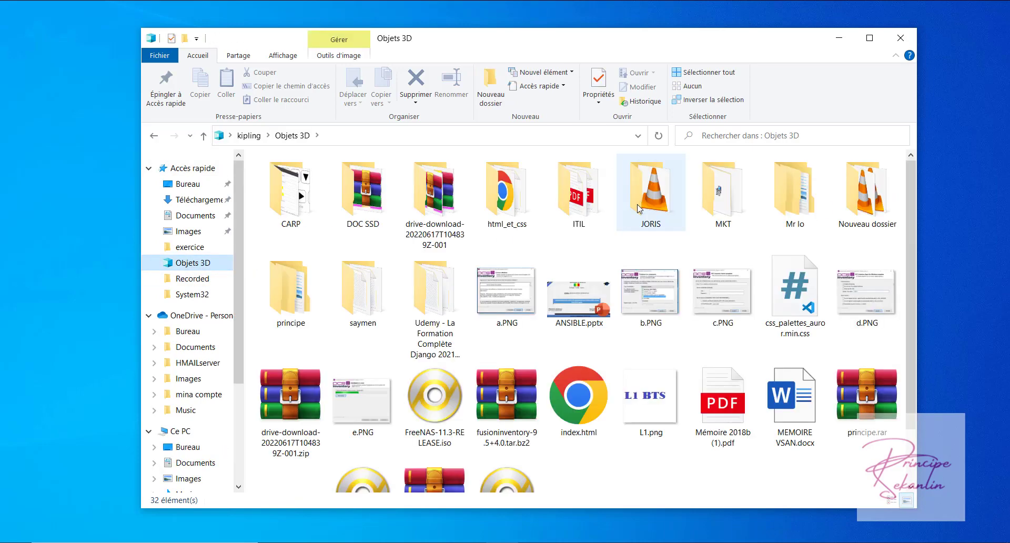
click(727, 204)
double_click(728, 205)
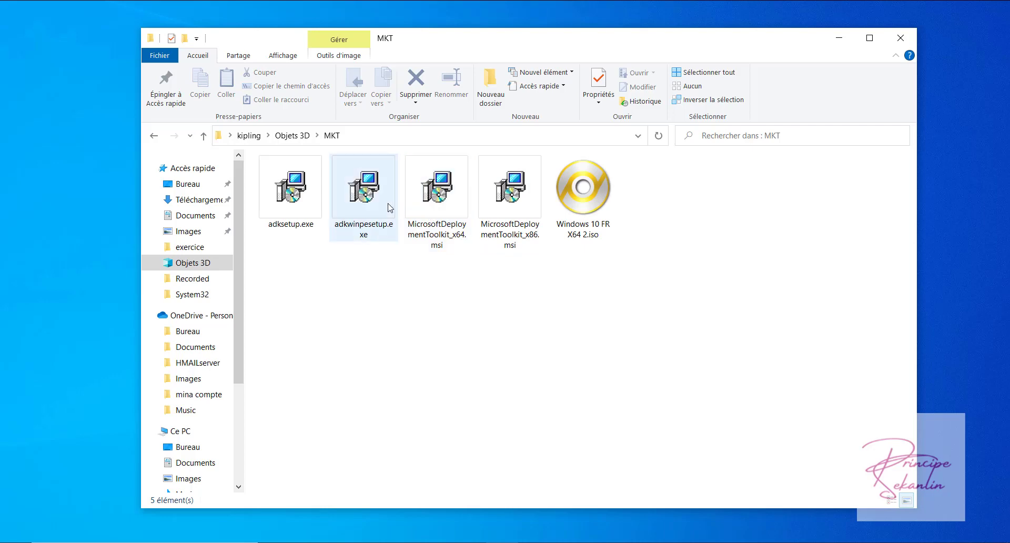
- Launch adkwinpesetup.exe and choose to install the WinPE add-ons on this computer
double_click(384, 213)
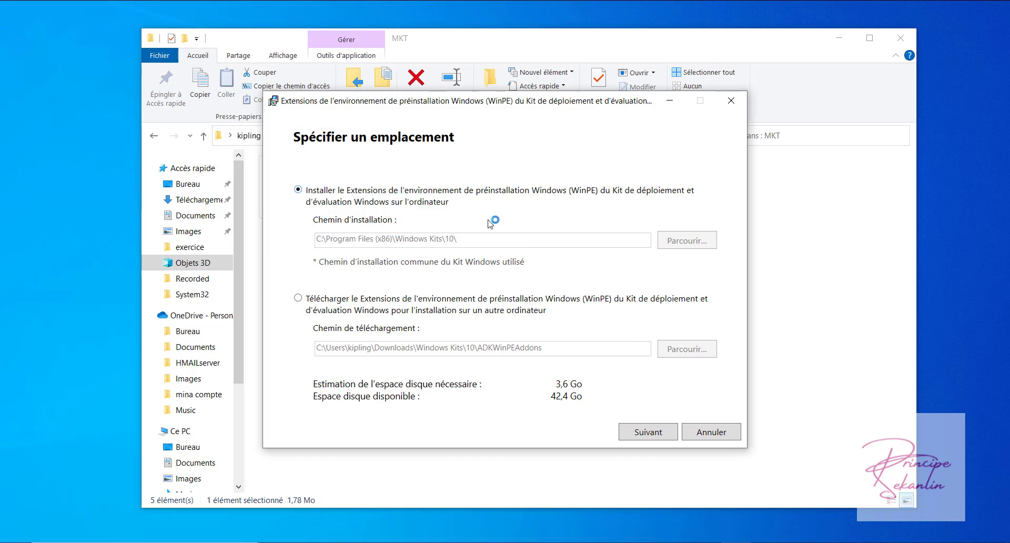
click(439, 309)
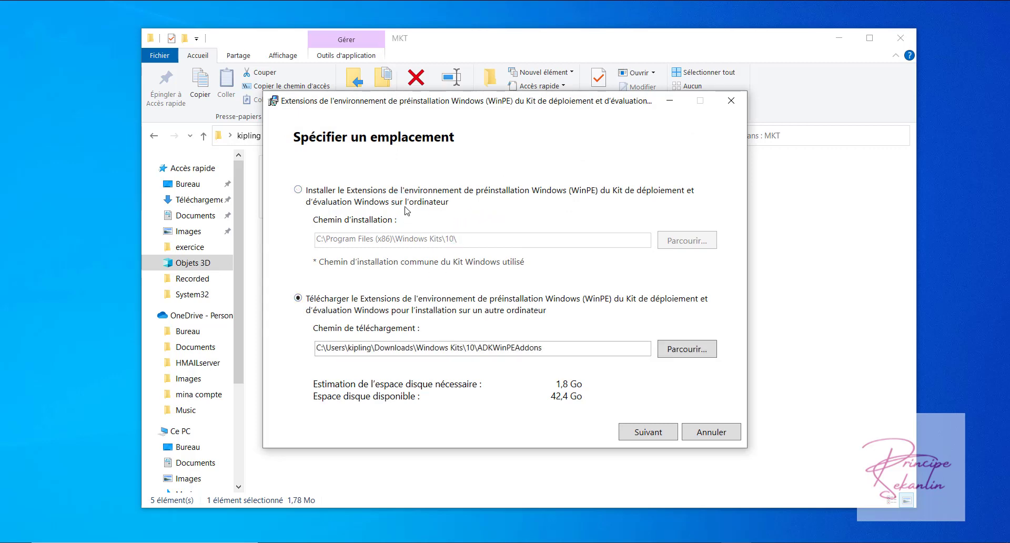
click(389, 202)
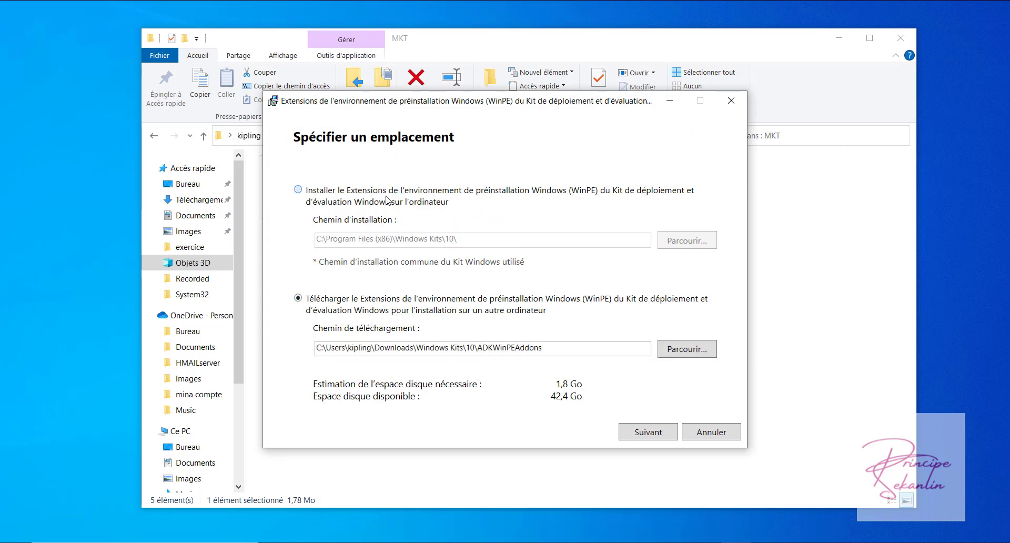
click(642, 435)
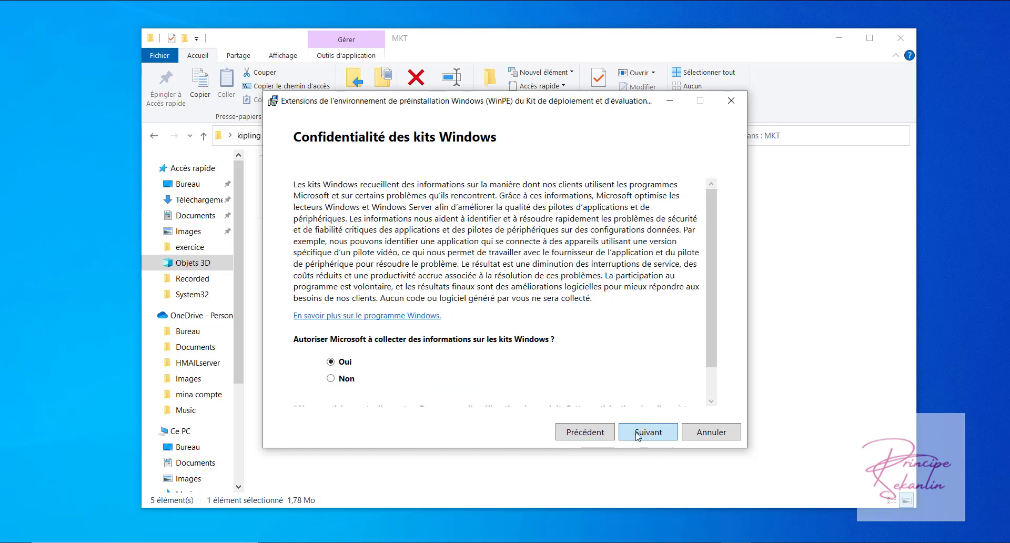
- Accept the WinPE privacy setting Oui and licence terms, and complete the installation of the Windows PE feature
click(638, 433)
click(650, 434)
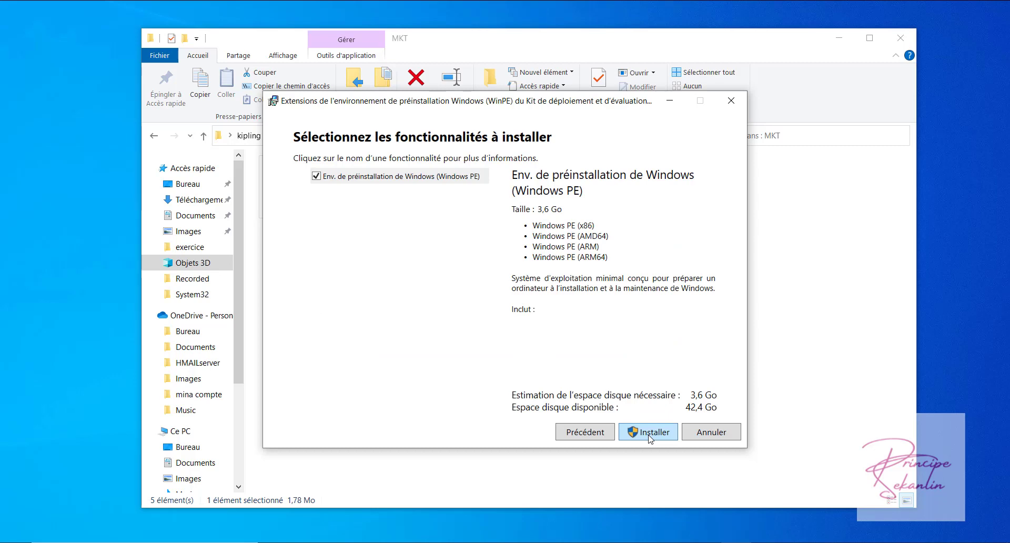
click(651, 437)
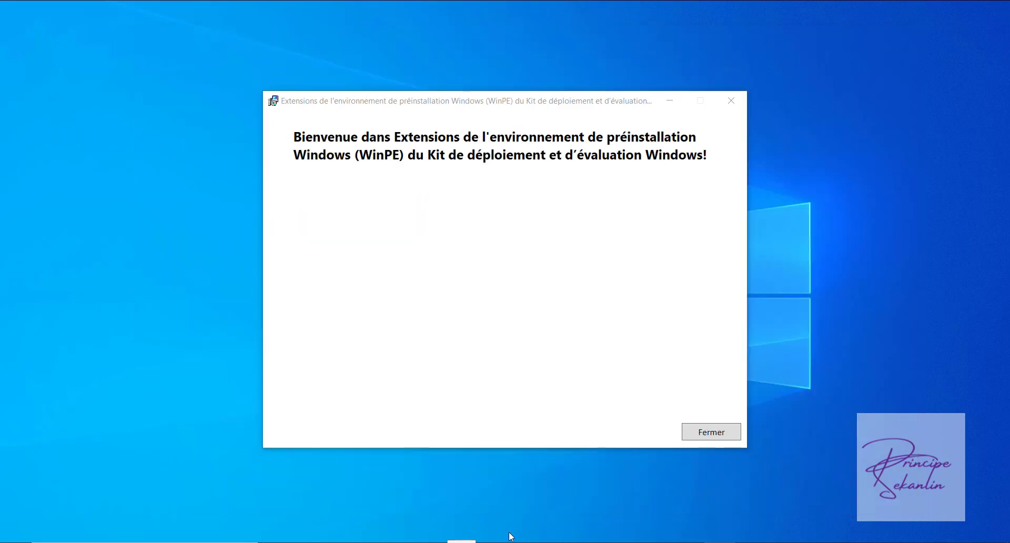
click(695, 433)
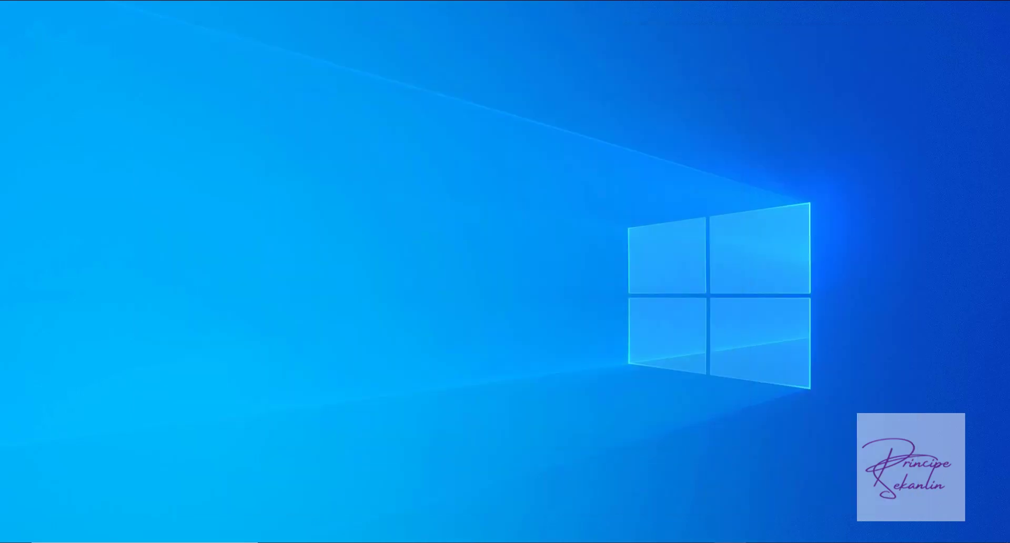